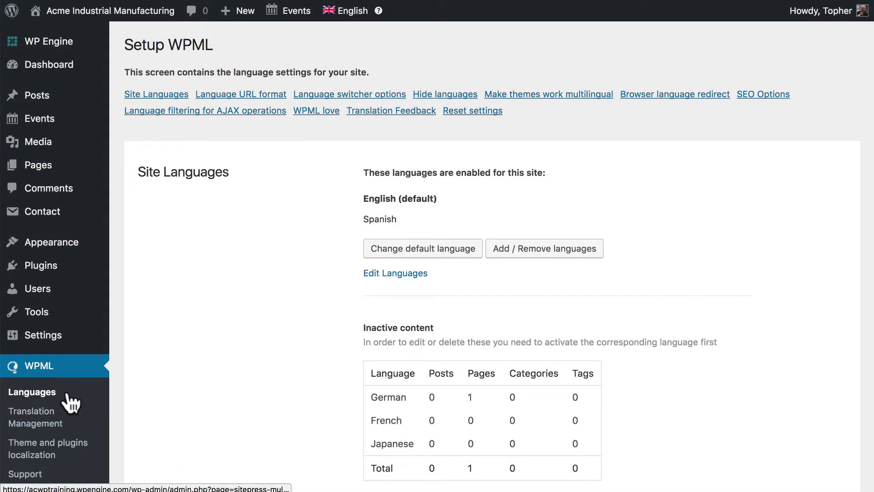
pyautogui.click(39, 98)
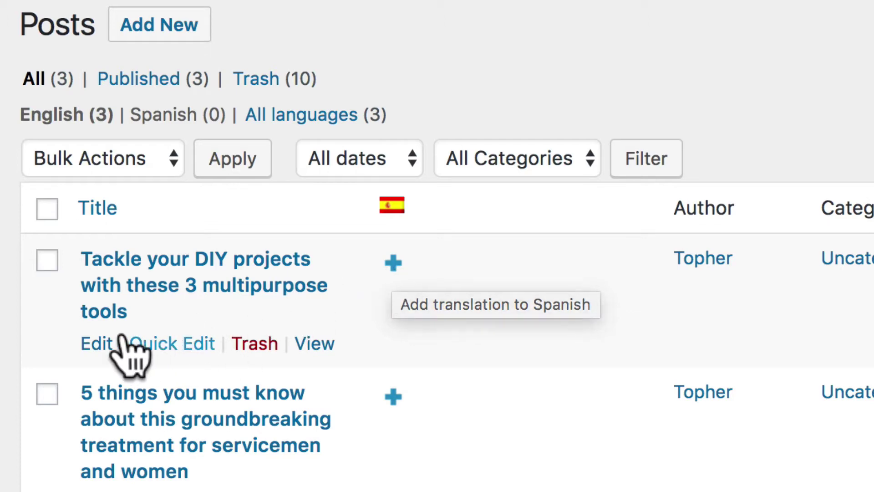
# Edit the DIY tools post and set Spanish to duplicate with uploaded media and featured image.
pyautogui.click(89, 340)
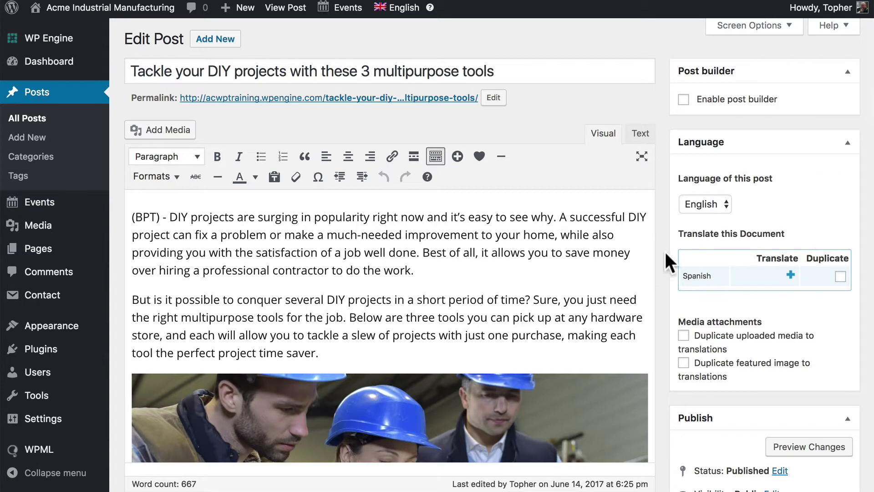
pyautogui.click(838, 277)
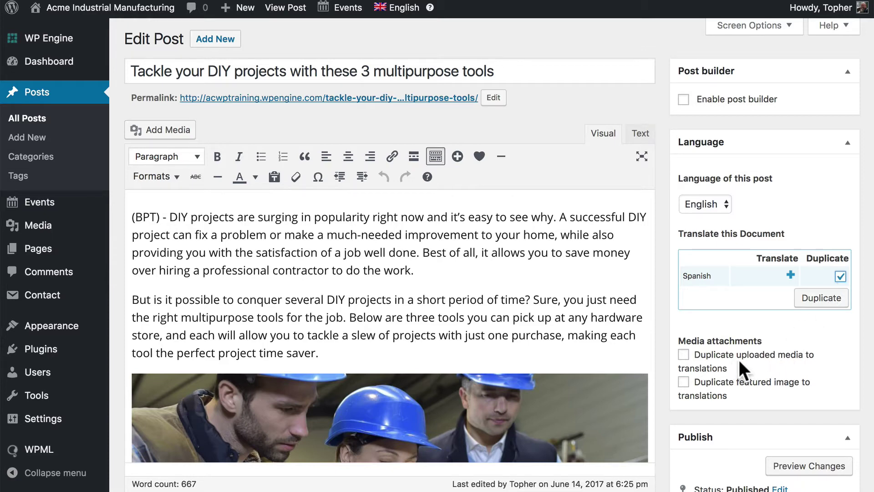
pyautogui.click(683, 354)
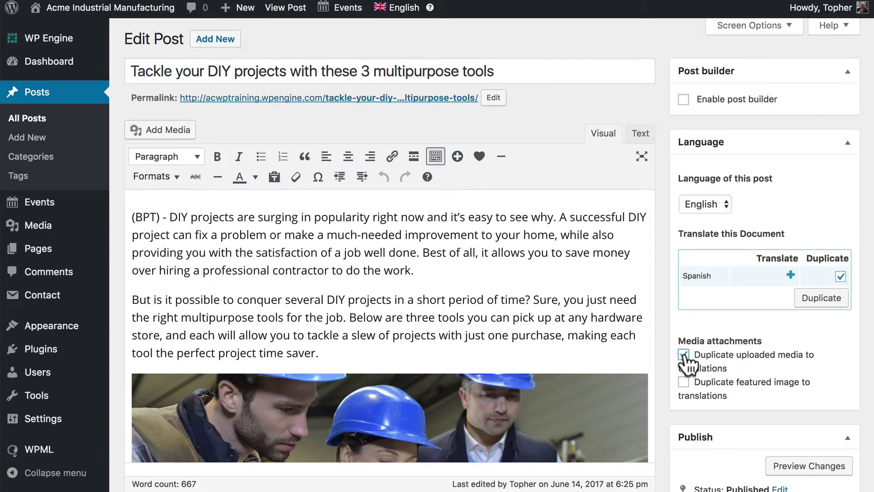
pyautogui.click(684, 382)
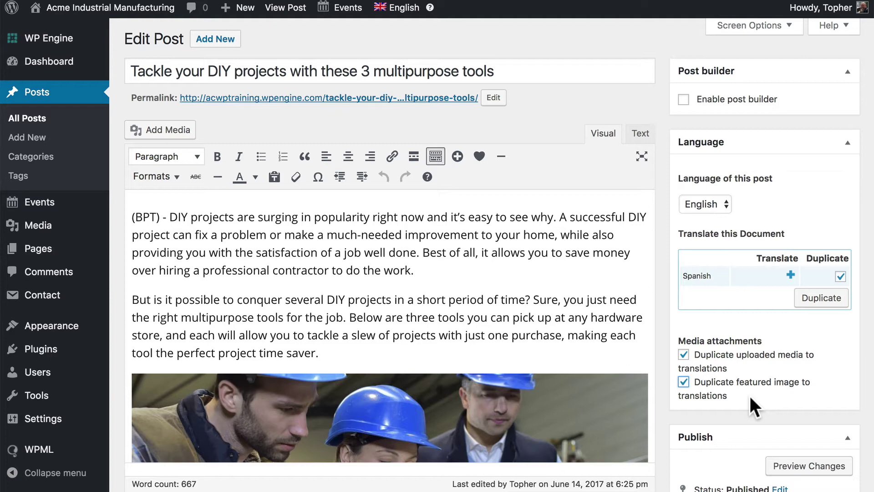
# Create the Spanish duplicate of the DIY post and return to All Posts.
pyautogui.click(807, 301)
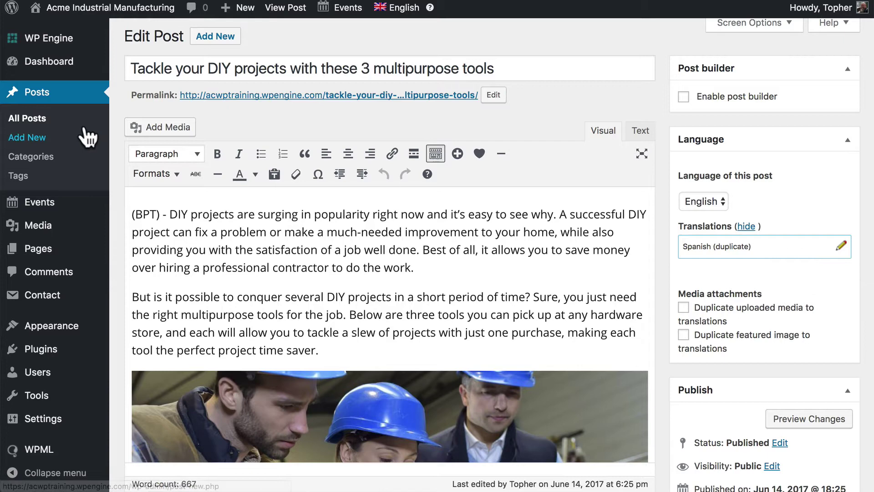
pyautogui.click(44, 127)
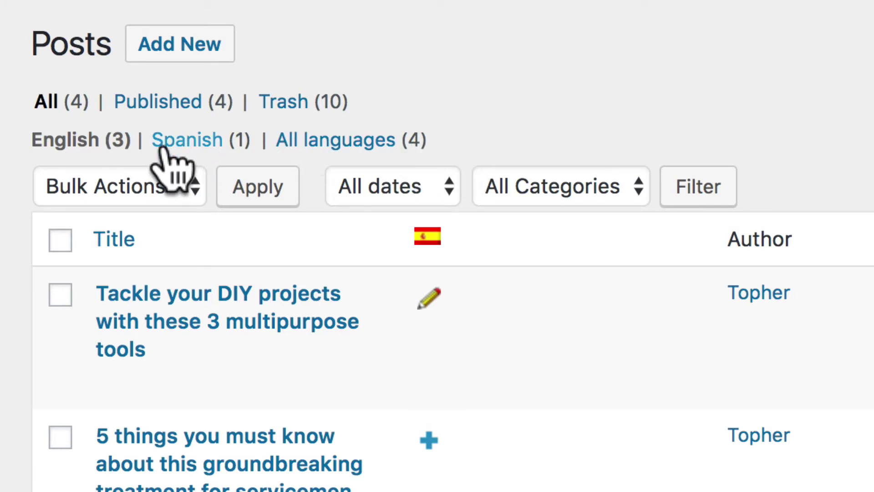
# Open the Spanish translation of the DIY tools post for editing.
pyautogui.click(426, 299)
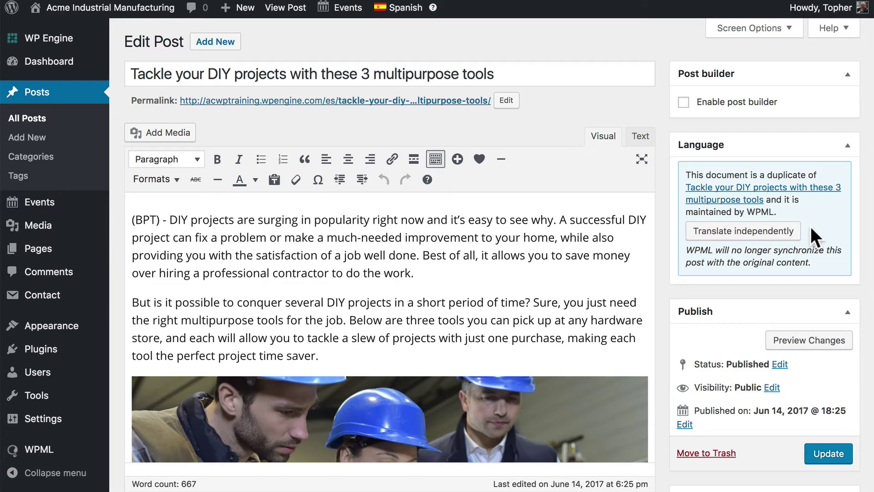
# Make the Spanish post an independent translation and delete its opening (BPT) paragraph.
pyautogui.click(787, 235)
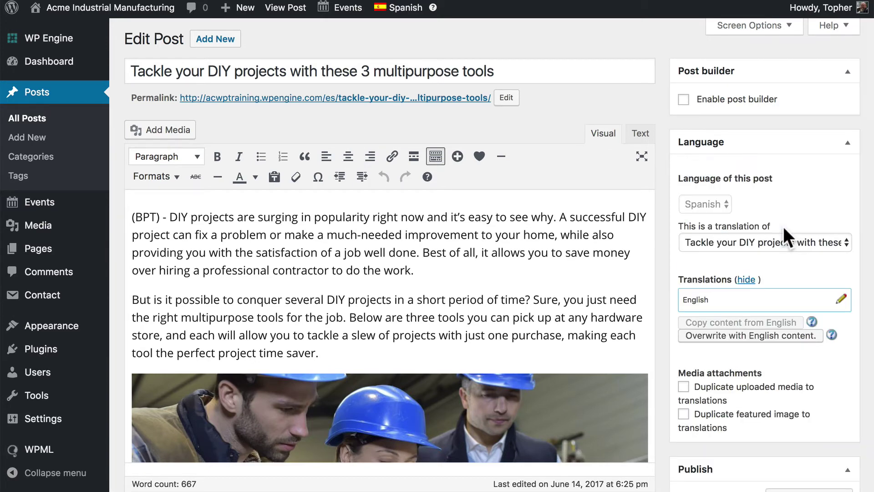
pyautogui.scroll(-2, 783, 226)
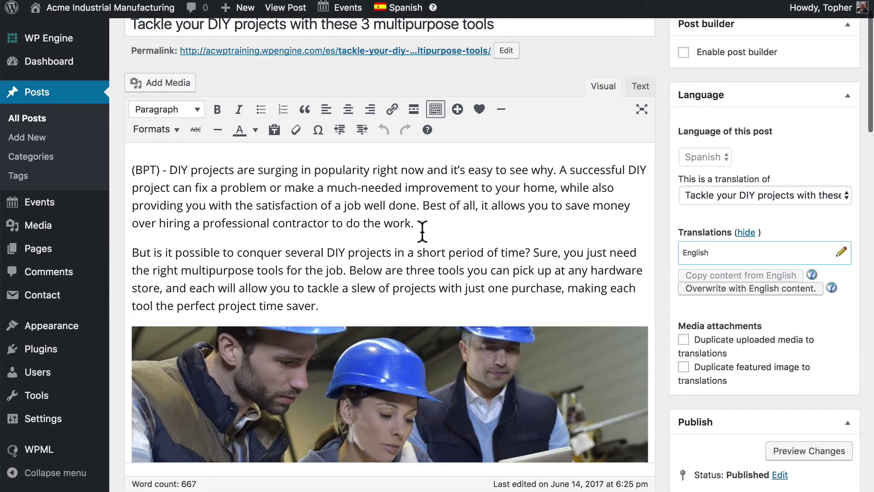
pyautogui.scroll(2, 490, 229)
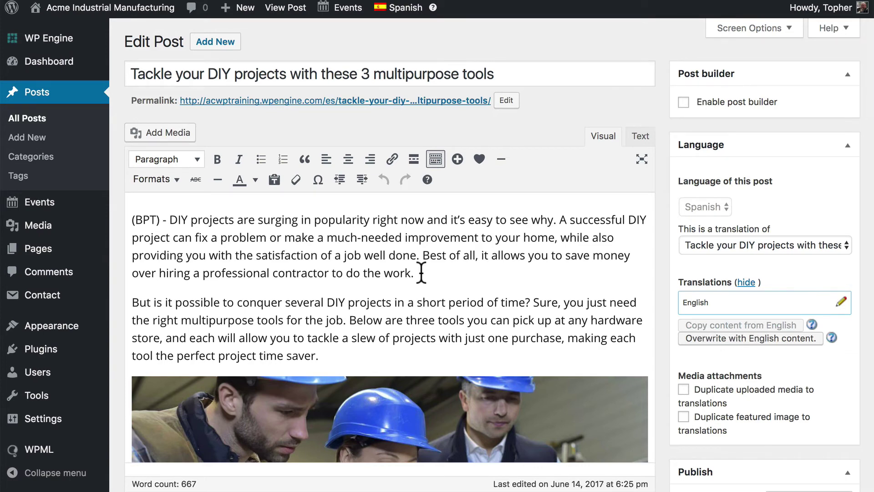
pyautogui.moveTo(421, 273); pyautogui.dragTo(69, 201)
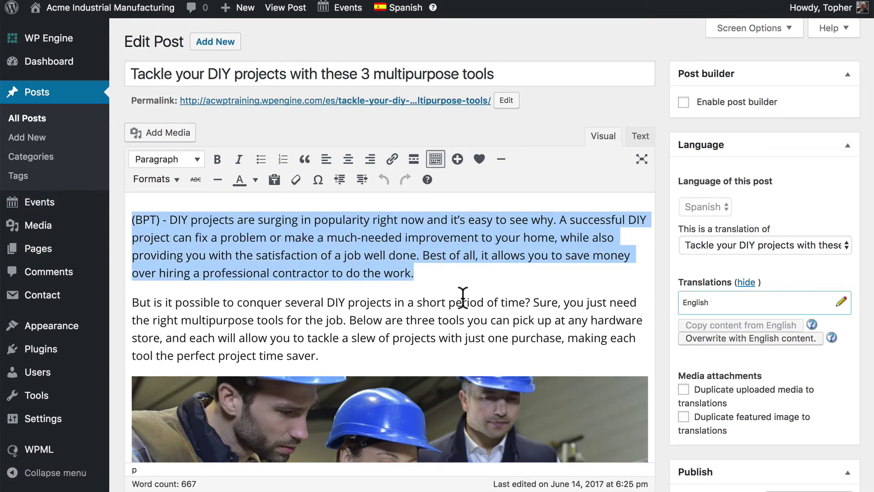
pyautogui.press('BackSpace')
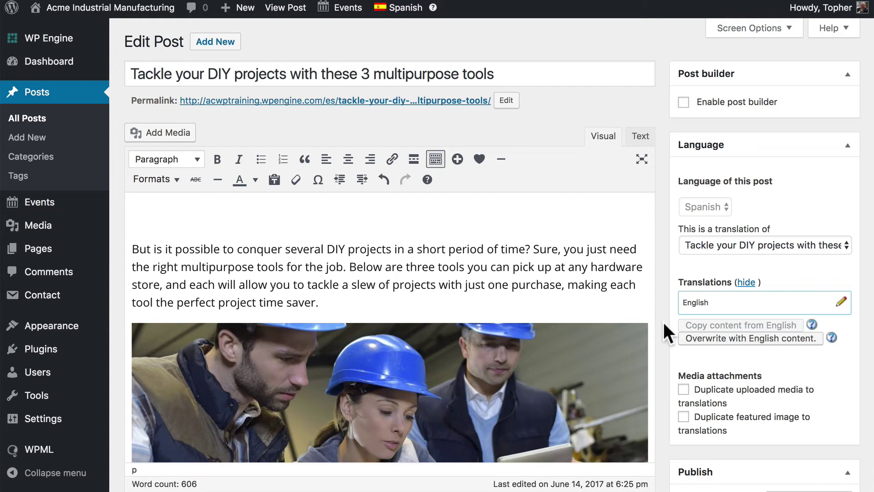
# Overwrite the Spanish post with the English content, restoring the paragraph, and update it.
pyautogui.click(688, 338)
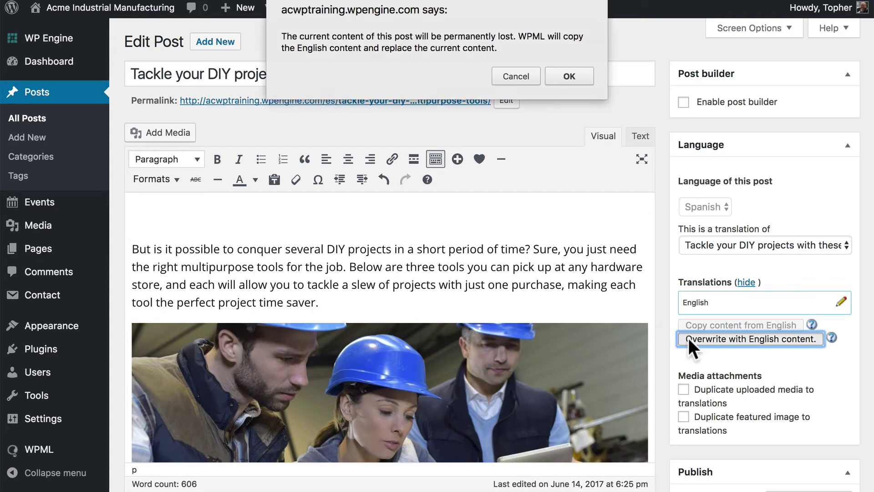
pyautogui.click(569, 76)
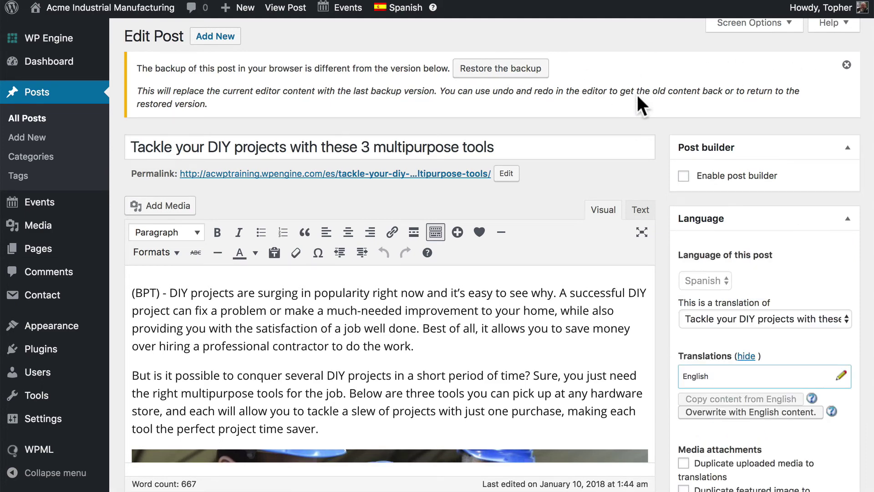
pyautogui.click(846, 65)
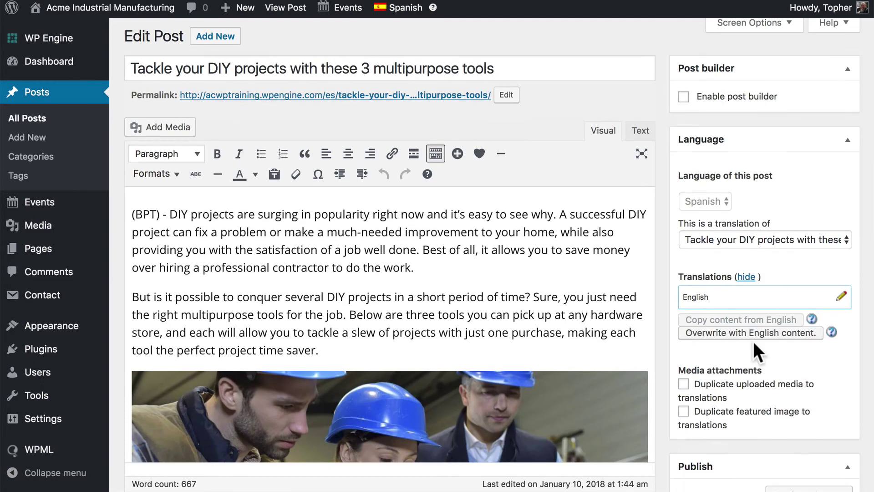
pyautogui.scroll(-3, 753, 340)
pyautogui.scroll(-2, 753, 340)
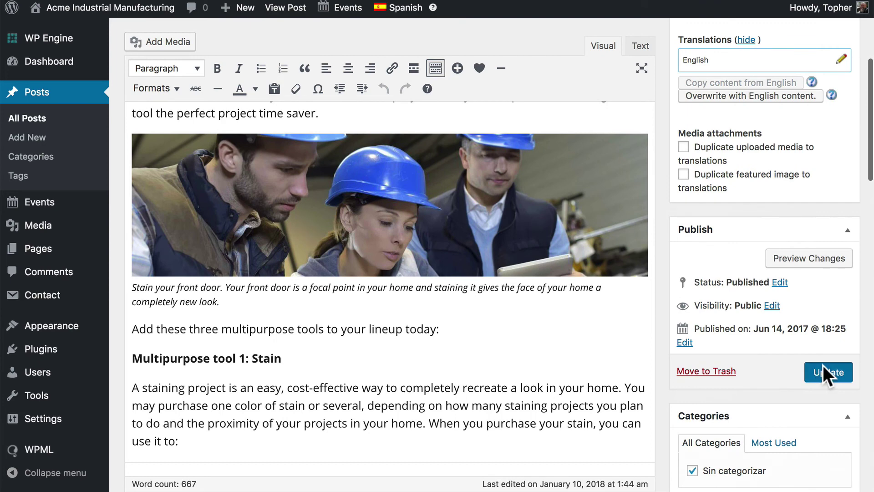
pyautogui.click(823, 365)
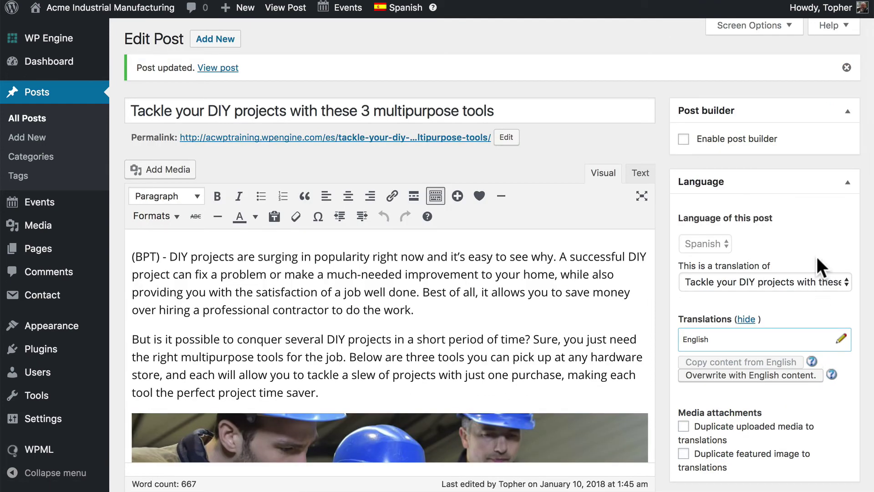
# View the Spanish post on the live site and check its Archives and Categories lists.
pyautogui.click(396, 137)
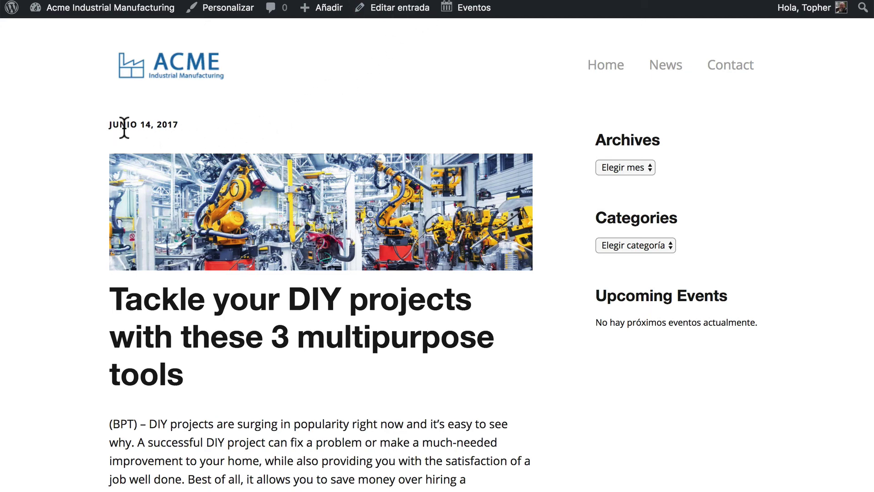
pyautogui.click(618, 172)
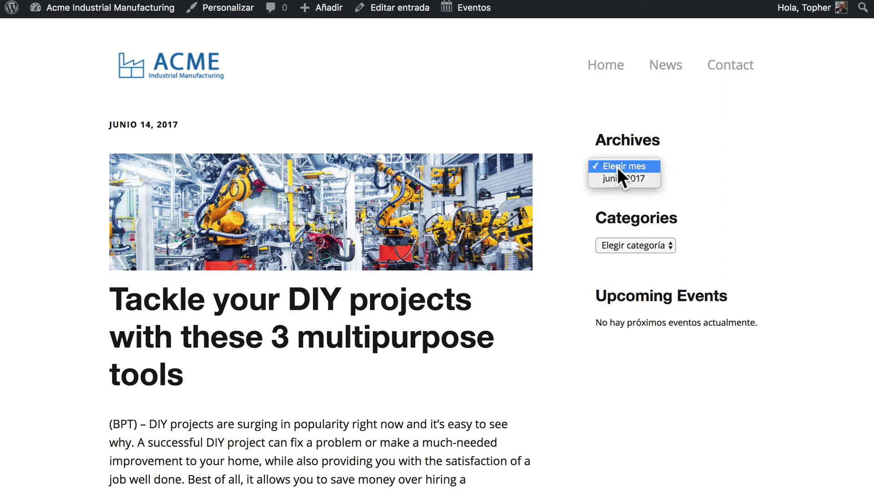
pyautogui.click(663, 244)
pyautogui.click(662, 244)
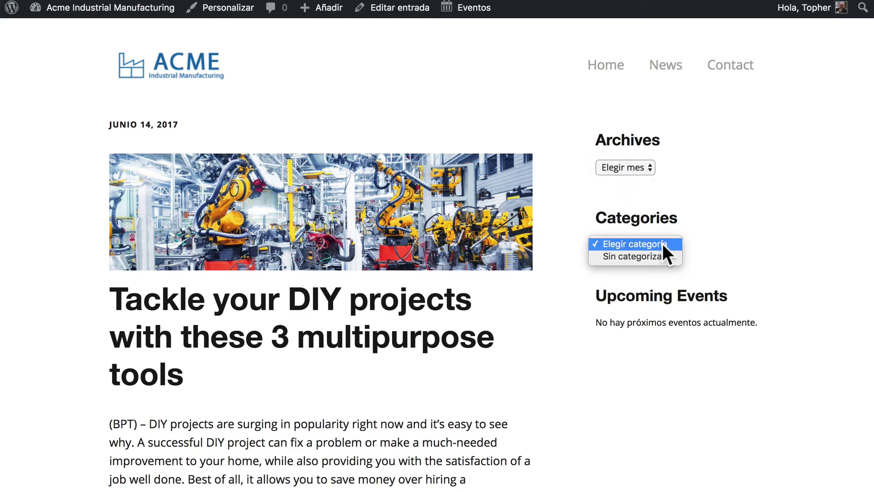
pyautogui.click(731, 215)
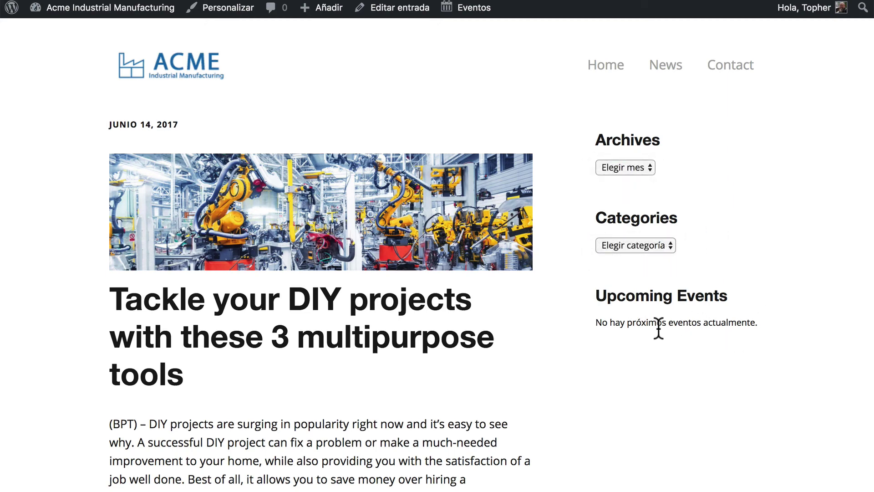
# Scroll through the Spanish article to review the restored (BPT) paragraph and labels.
pyautogui.scroll(-1, 670, 329)
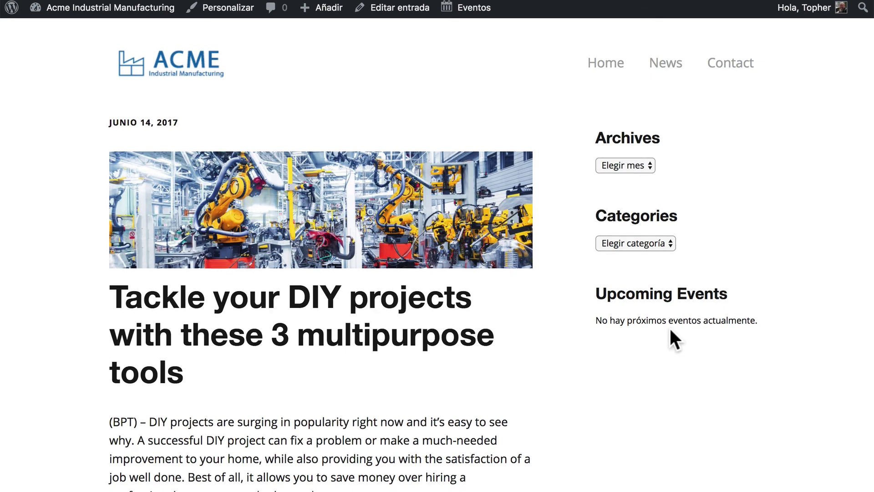
pyautogui.scroll(1, 671, 330)
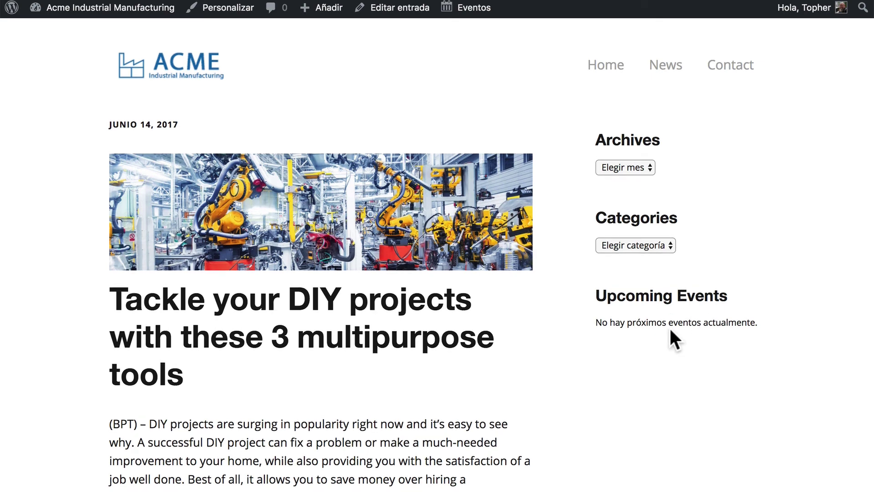
pyautogui.scroll(-20, 670, 330)
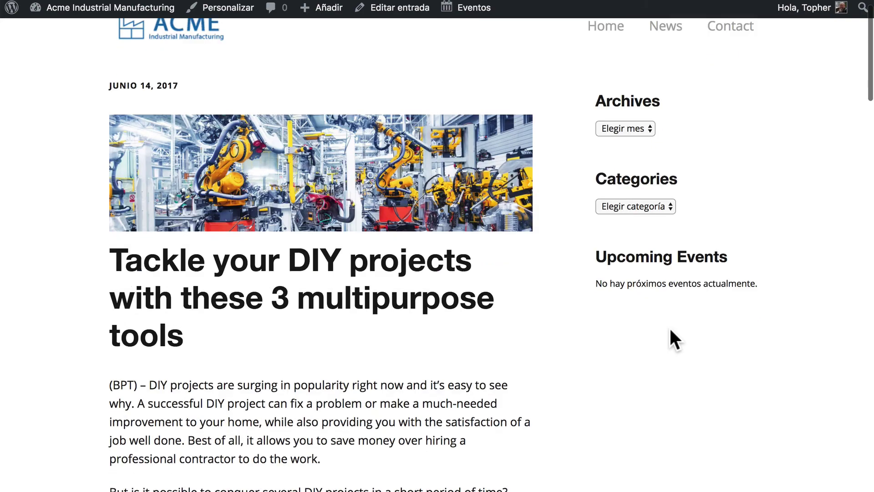
pyautogui.scroll(-15, 670, 330)
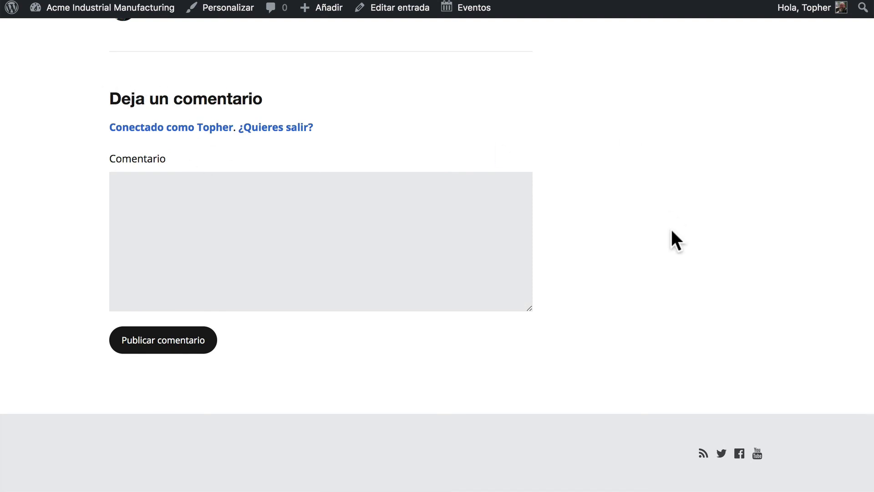
pyautogui.scroll(12, 671, 231)
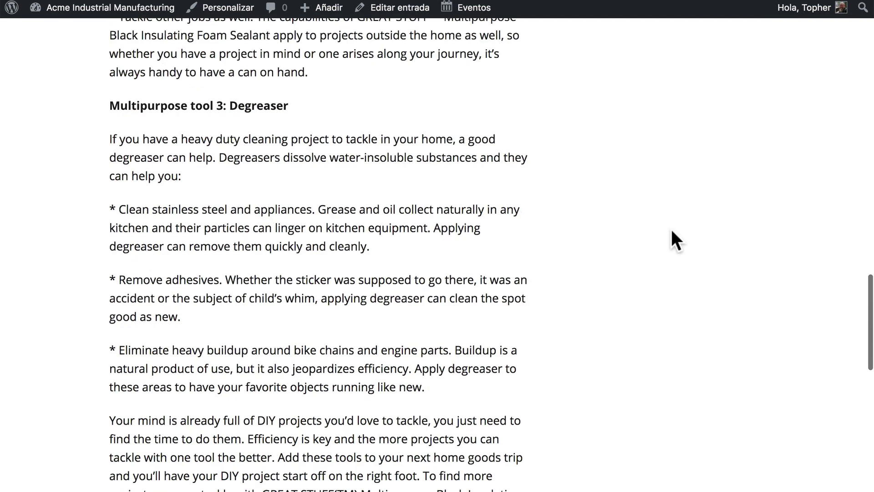
pyautogui.scroll(15, 671, 228)
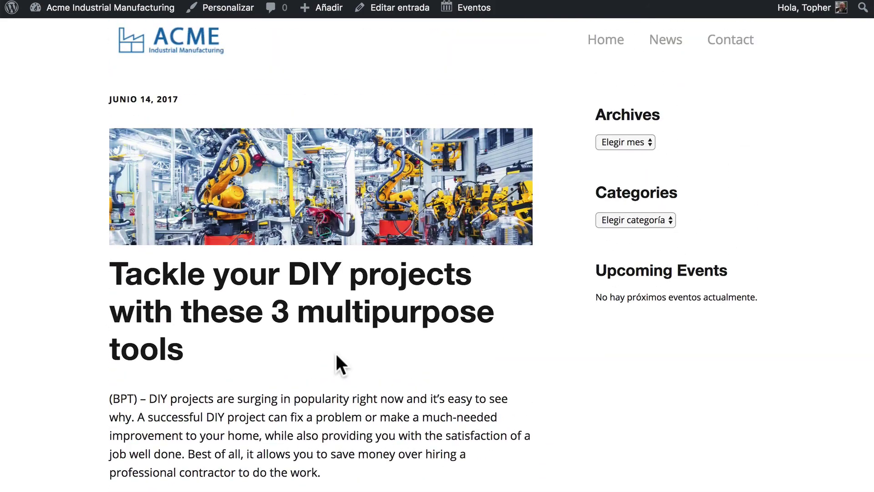